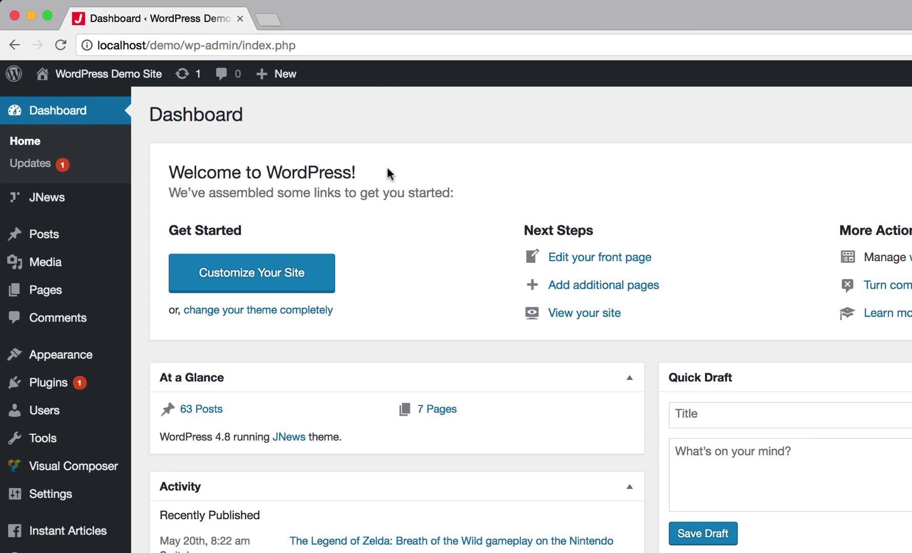
Step: Open the JNews Plugin page and scroll down to the JNews - Review plugin
mouse_move(122, 200)
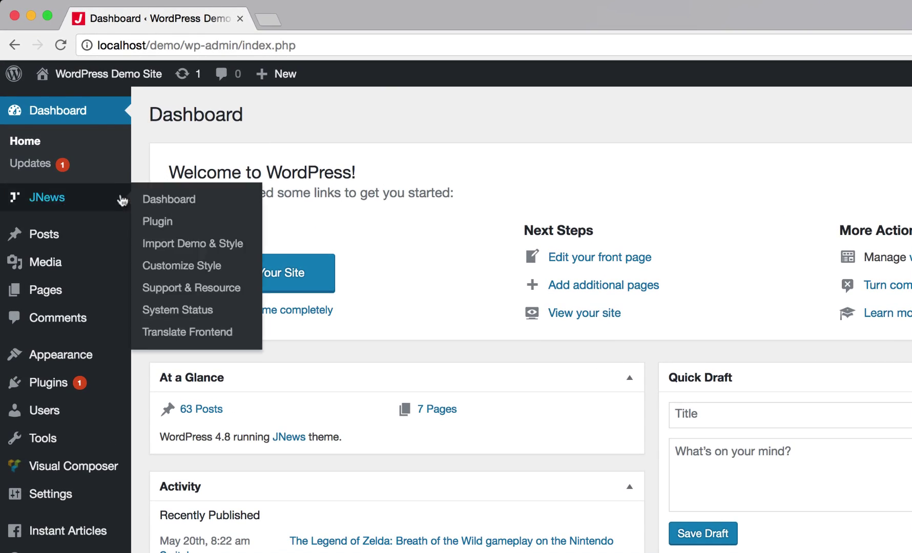
left_click(184, 226)
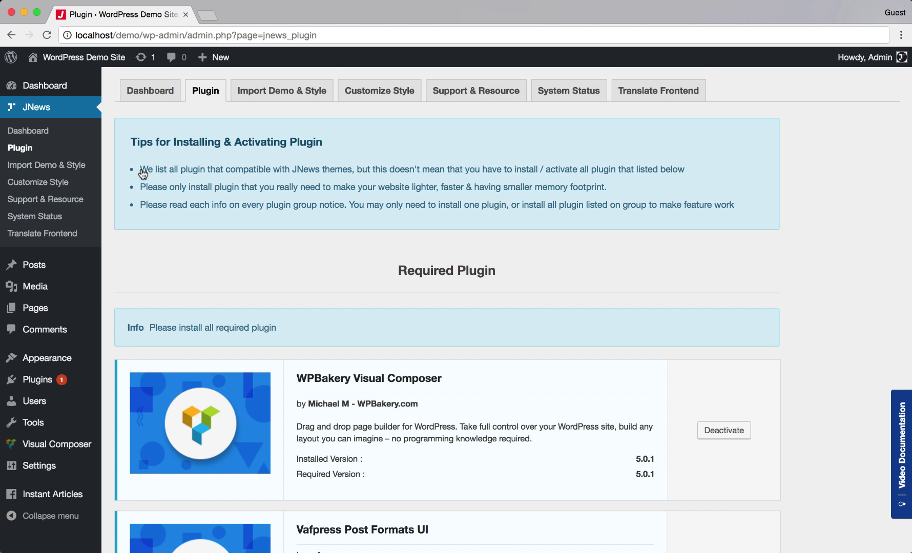
scroll(143, 174, "down", 15)
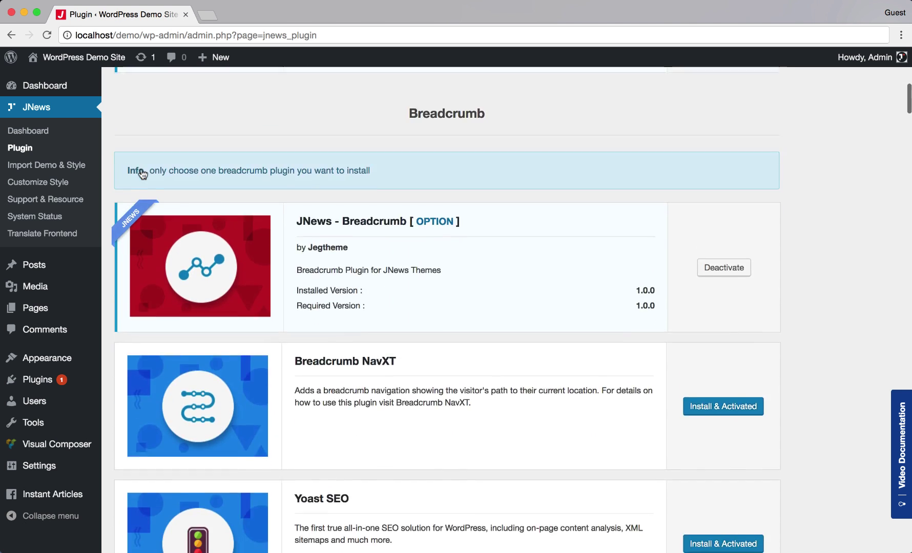
scroll(143, 175, "down", 15)
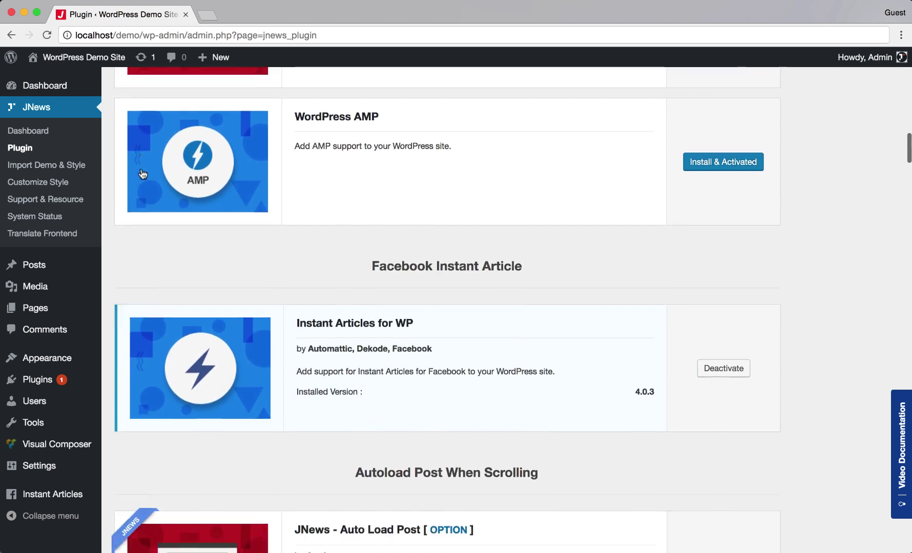
scroll(143, 174, "down", 15)
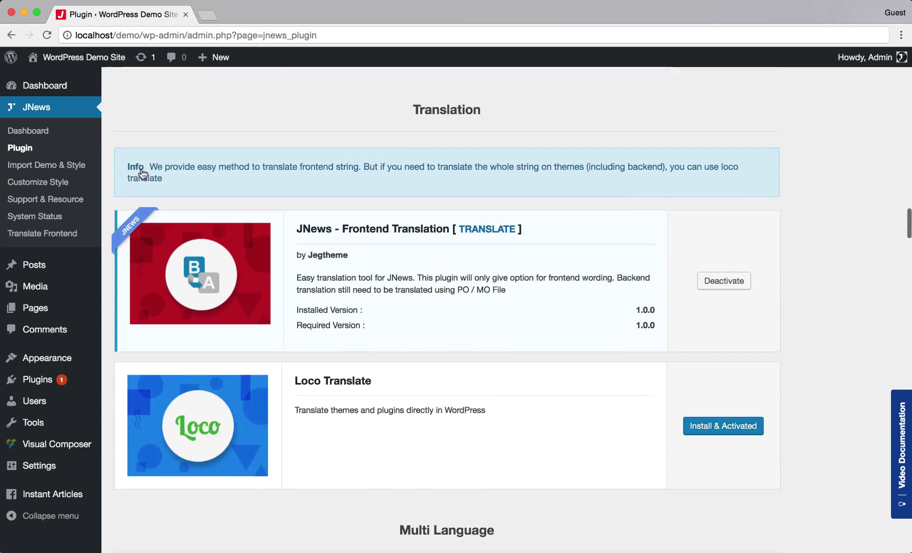
scroll(143, 174, "down", 15)
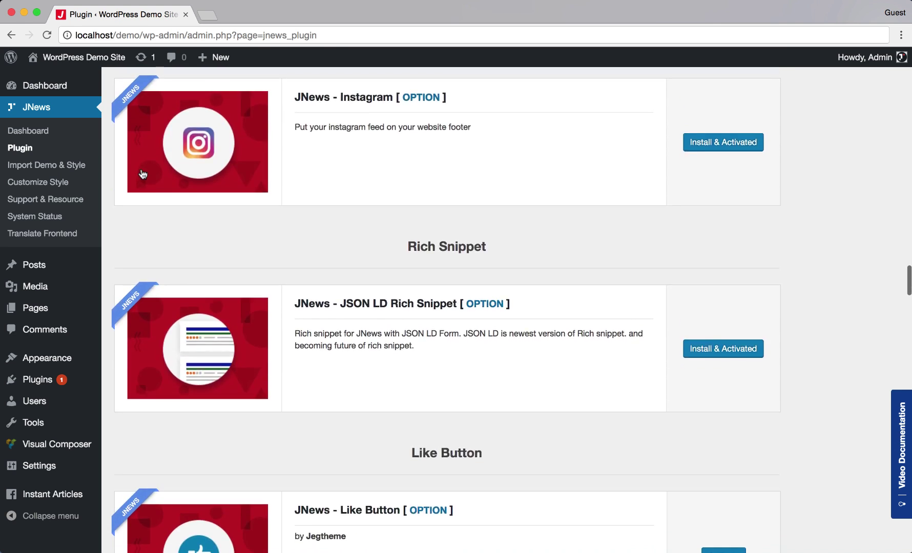
scroll(143, 174, "down", 6)
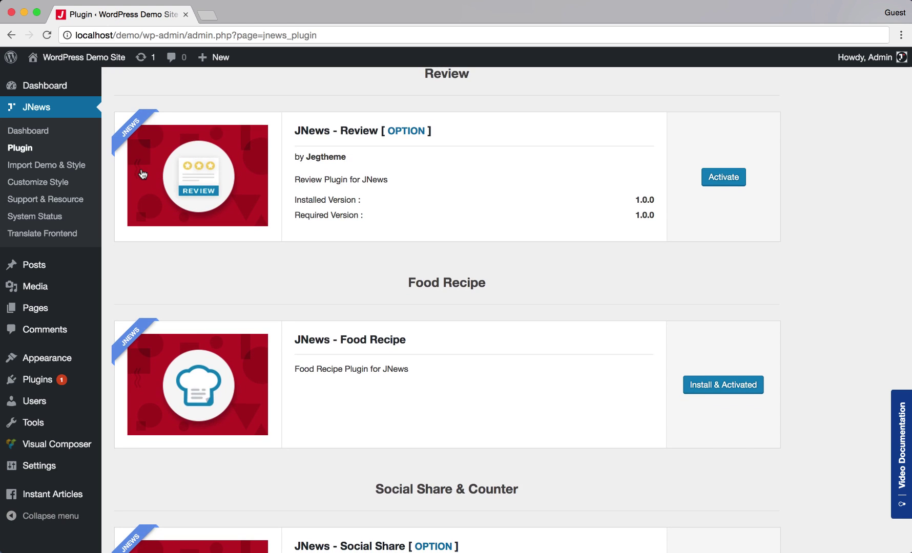
Step: Activate the JNews - Review plugin
left_click(717, 177)
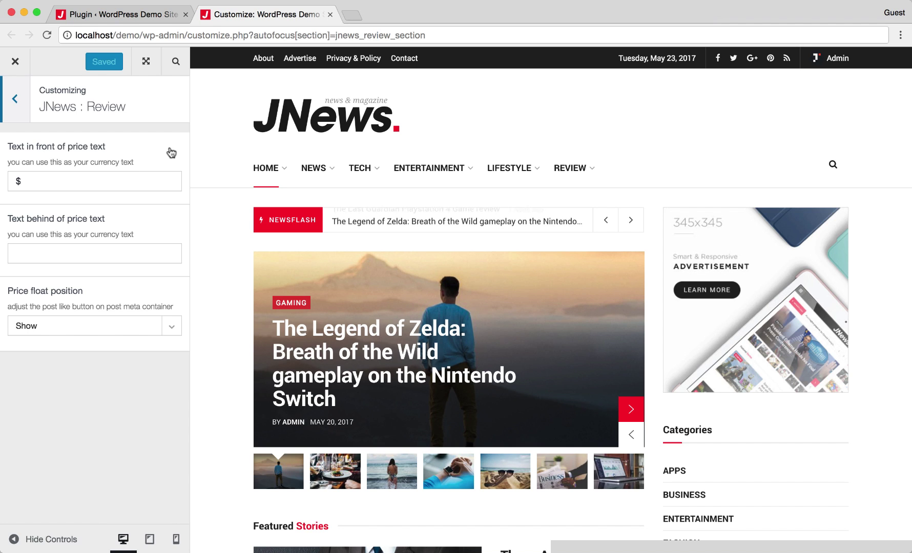
Step: Close the Customizer and go to the All Posts list, down to the inauguration pantsuit post
left_click(15, 63)
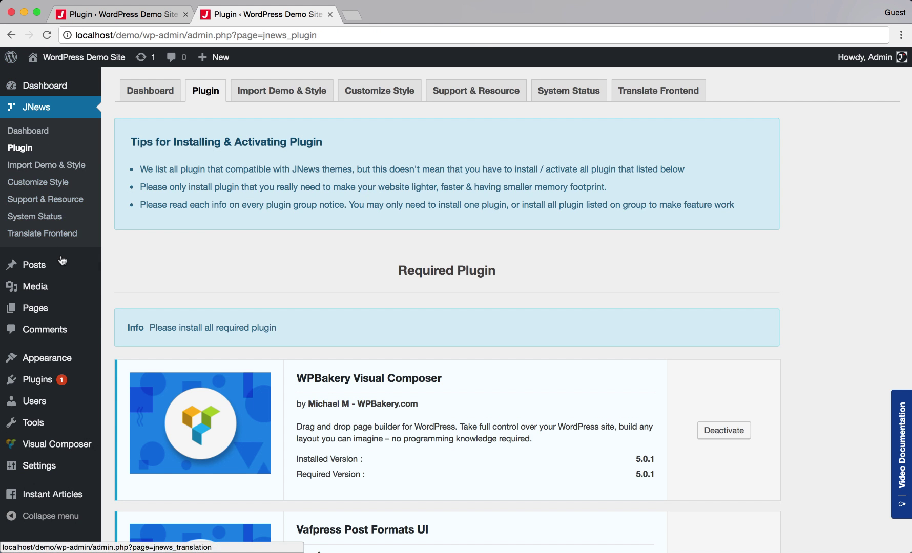
mouse_move(62, 262)
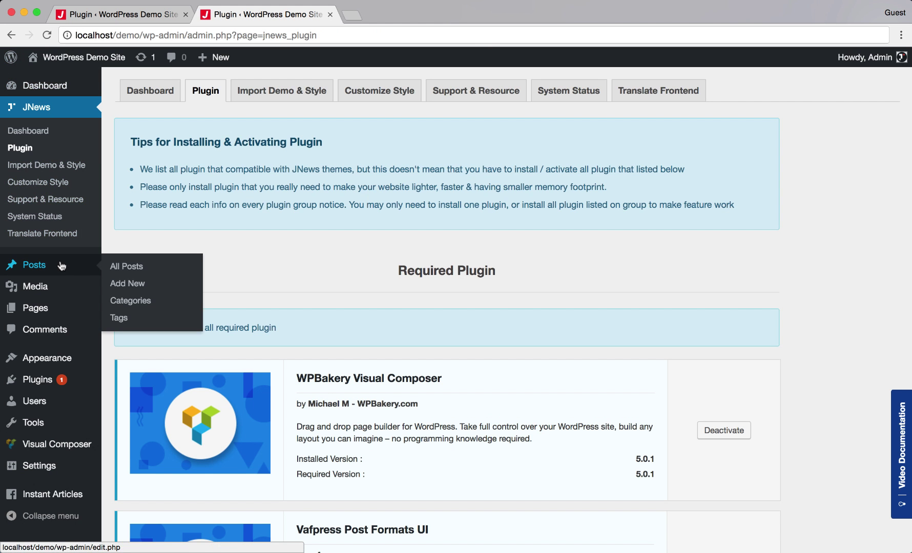
left_click(157, 269)
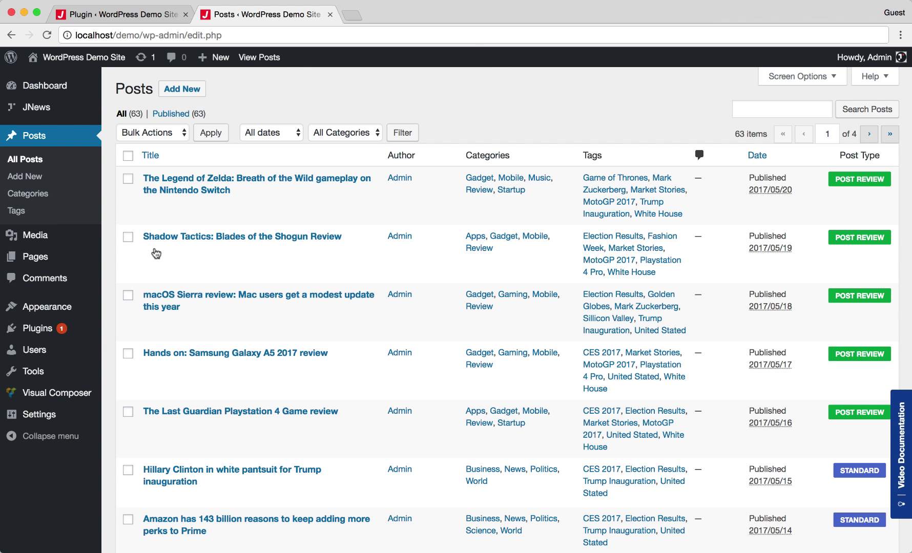
scroll(156, 254, "down", 5)
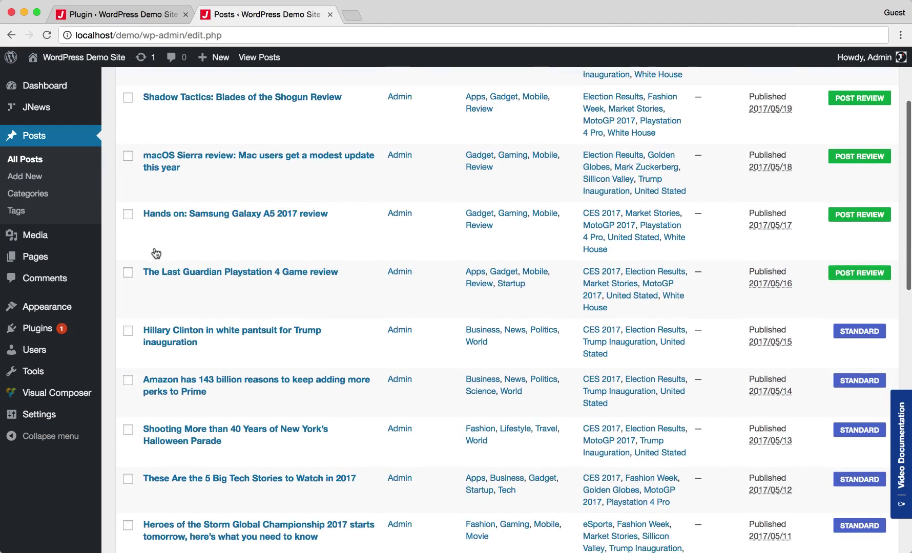
Step: Edit the inauguration pantsuit post and bring its JNews : Review Setting box into view
mouse_move(151, 238)
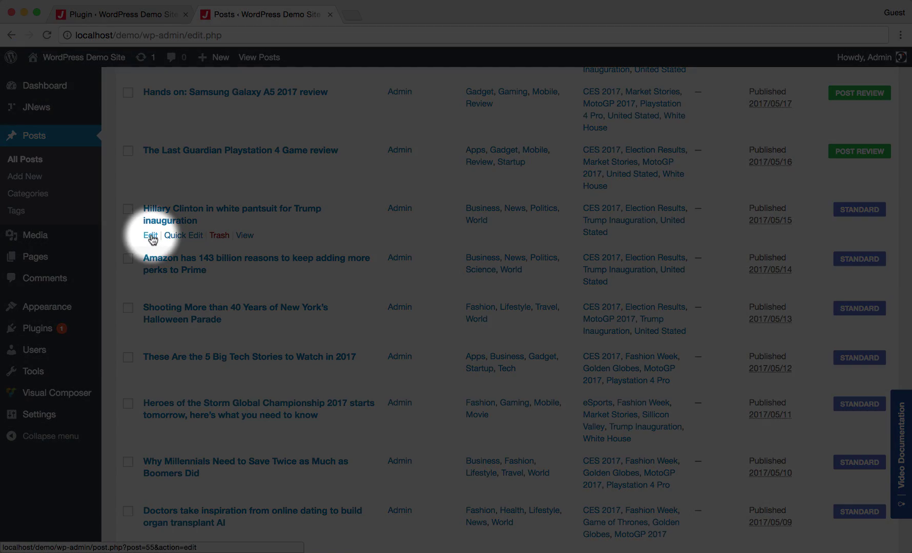
left_click(151, 236)
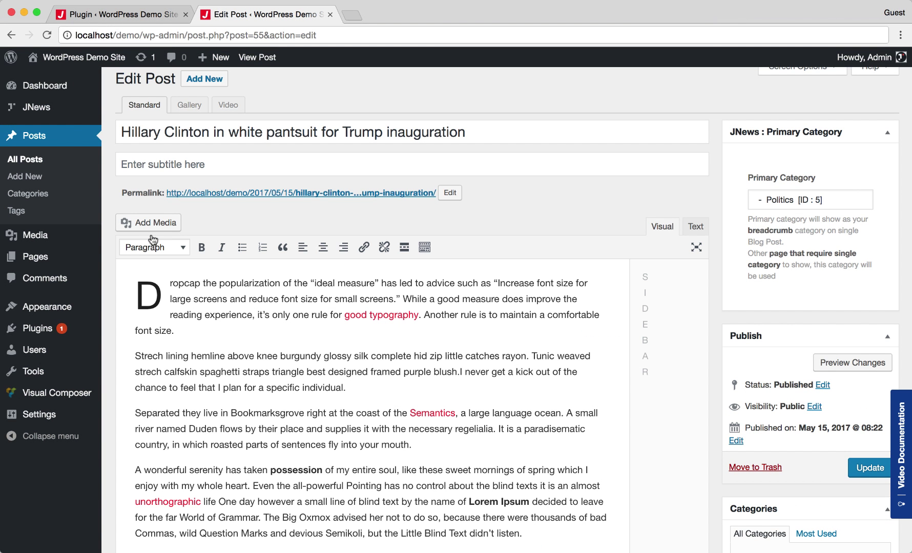
scroll(108, 267, "down", 10)
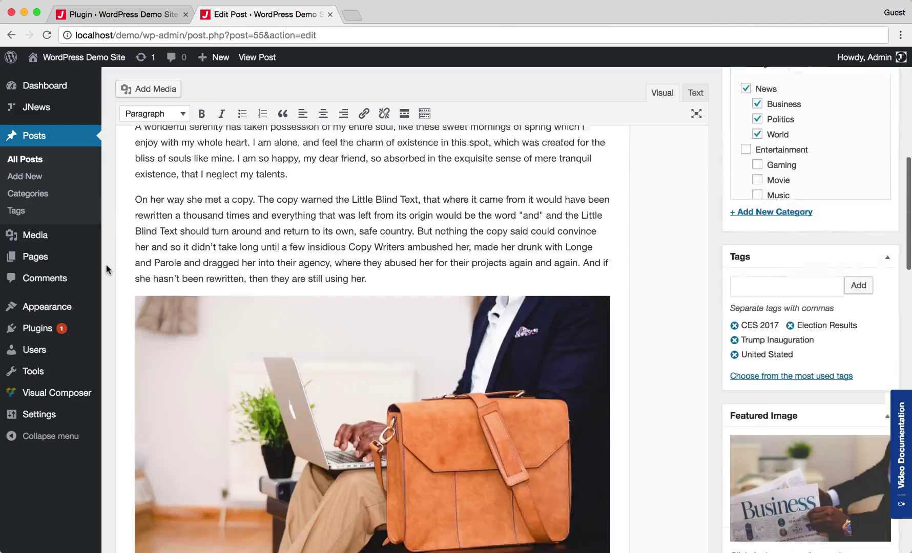
scroll(108, 269, "down", 20)
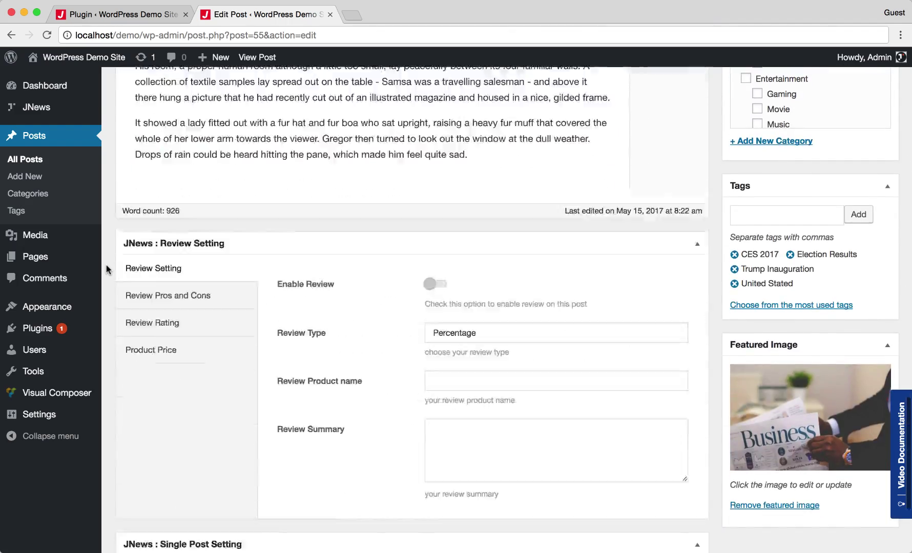
scroll(107, 269, "down", 2)
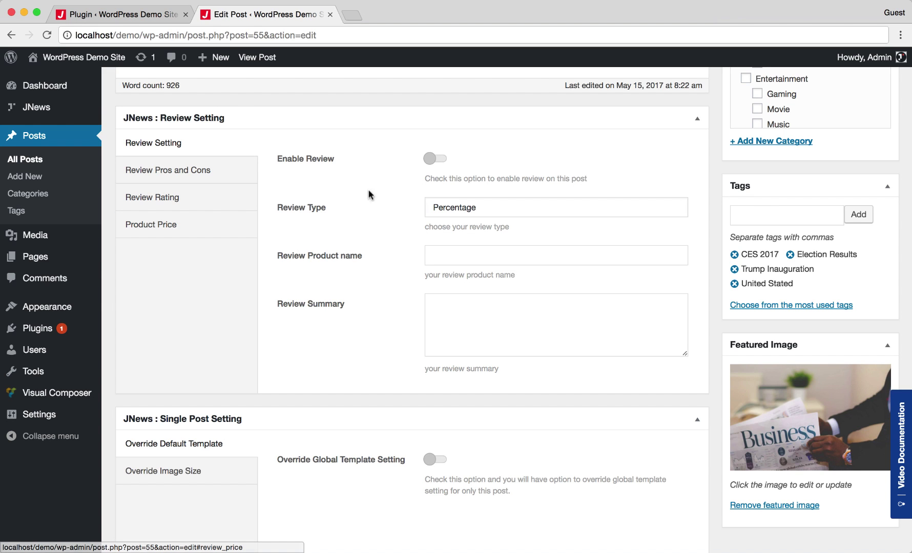
Step: Enable the review on this post and set the review type to Point
left_click(426, 167)
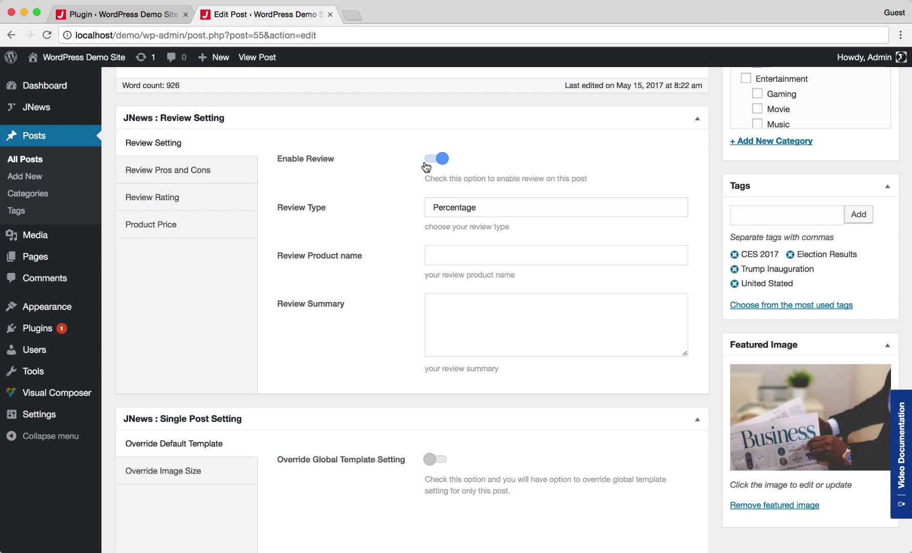
left_click(499, 208)
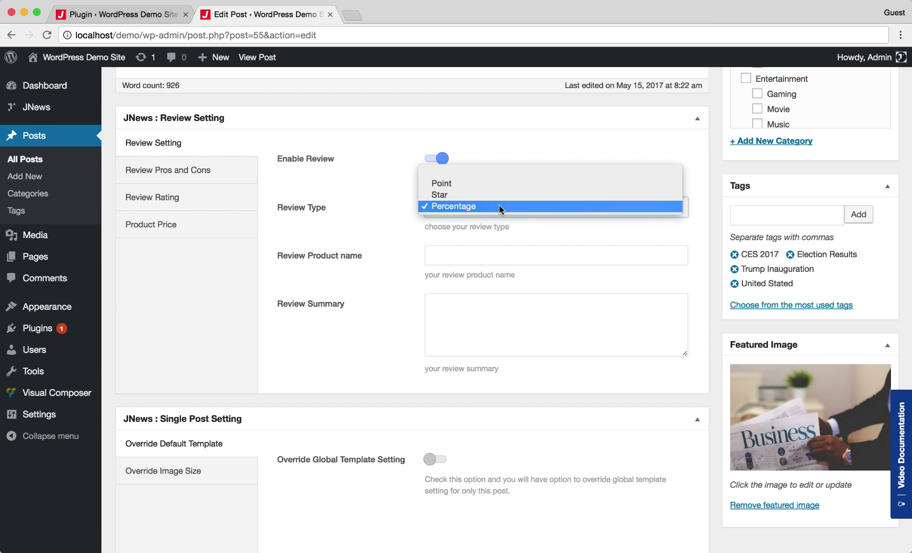
left_click(498, 185)
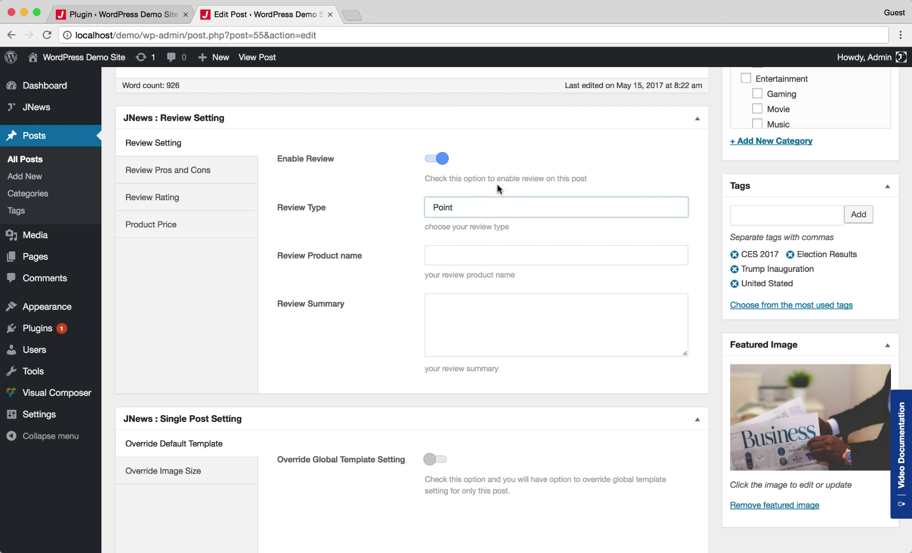
Step: Enter product name 'Mac OS Sierra' and write its review summary
left_click(508, 254)
type("Mac OS Sierra")
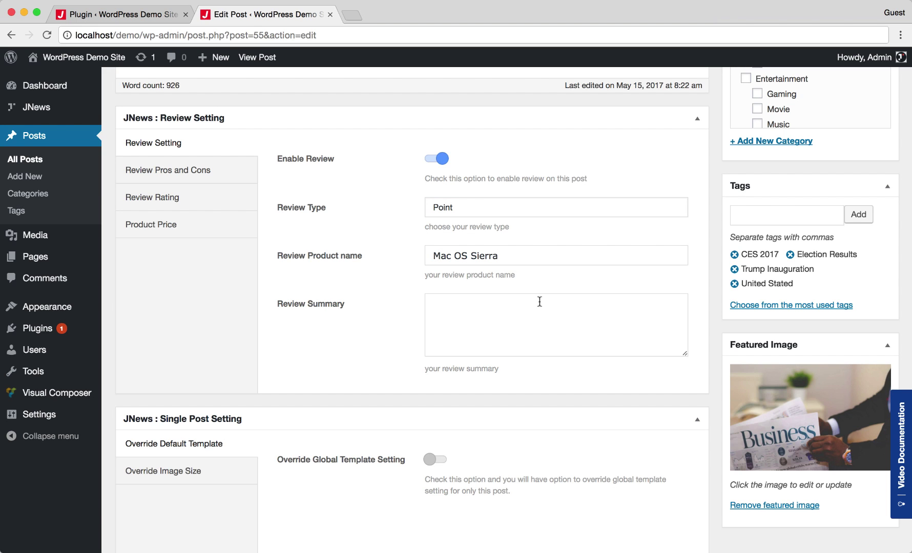
left_click(542, 314)
type("Mac OS Sierra en")
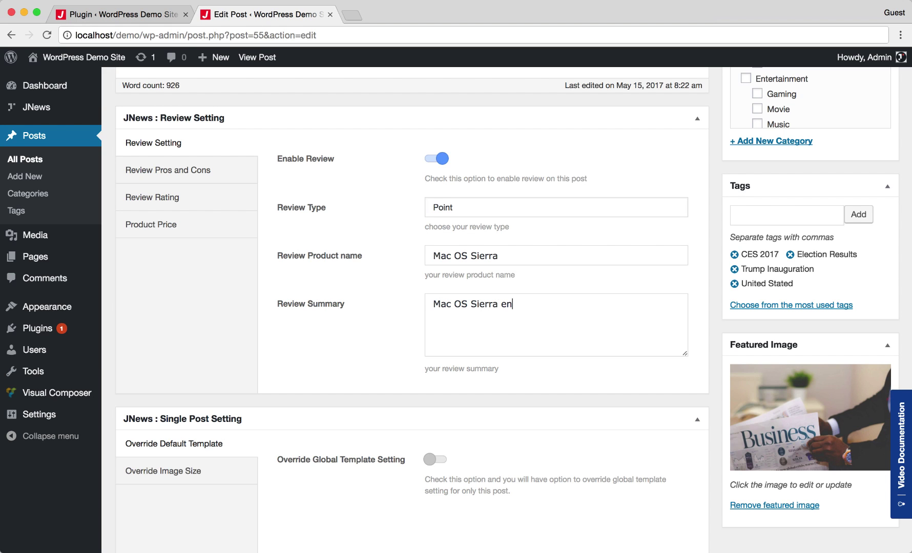
type("ters the fray as solid,")
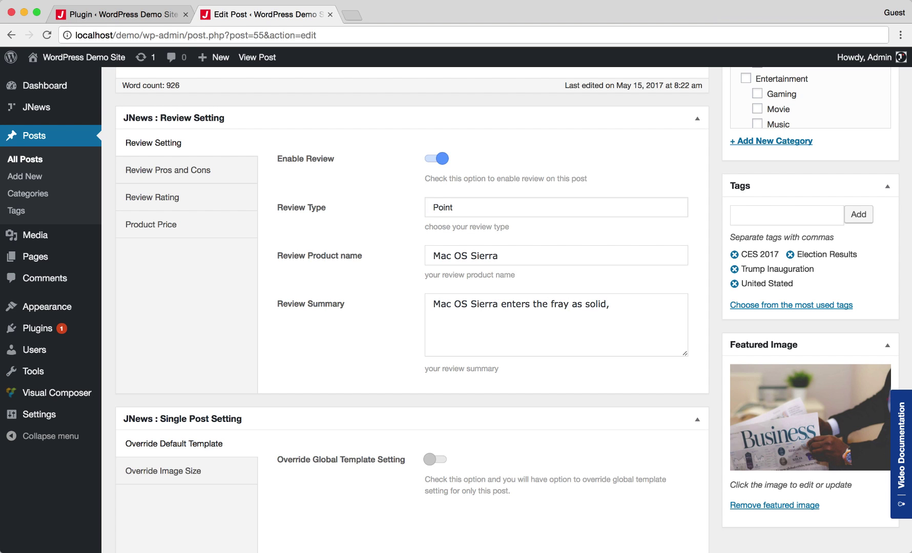
type(" dependable operating system just like the")
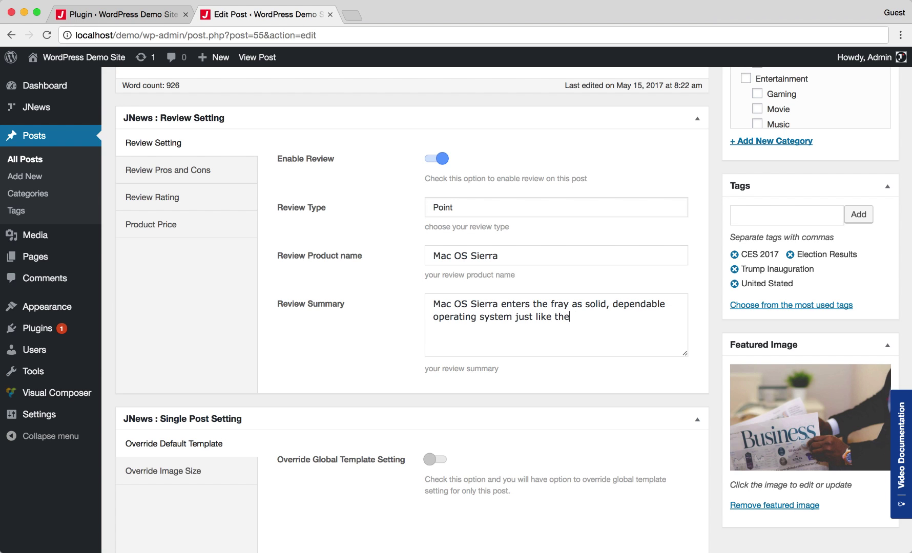
type(" final two versions of OS X. It o")
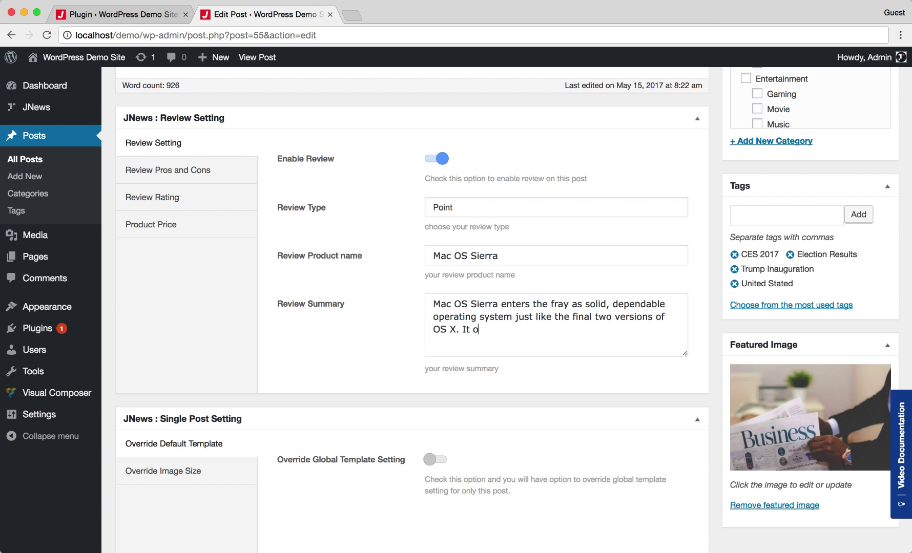
type("ffers clean benefits when used in")
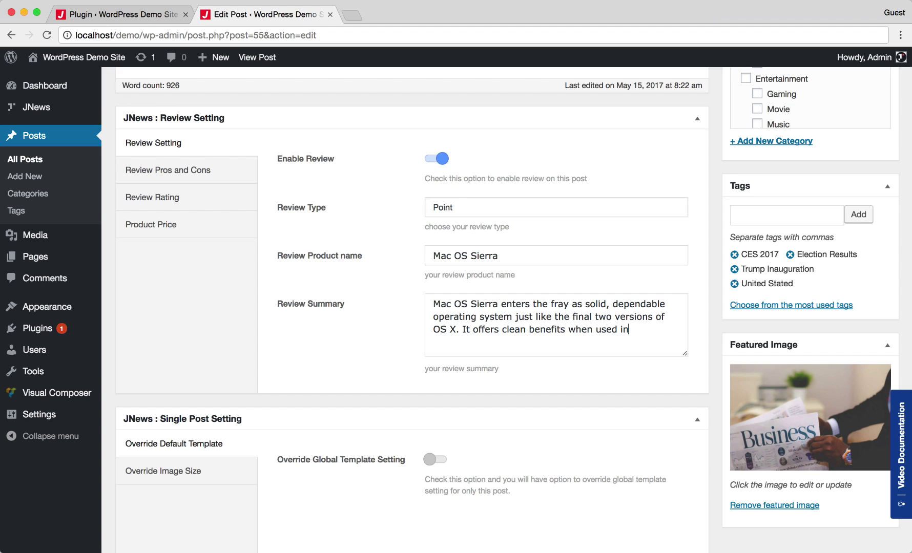
type(" conjunction with iPhones and Apple W")
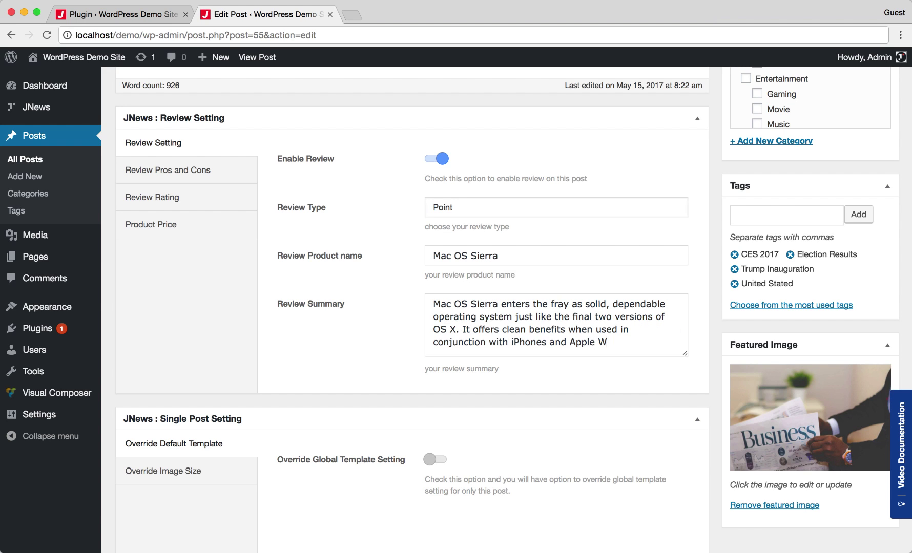
type("atches, while the addition of")
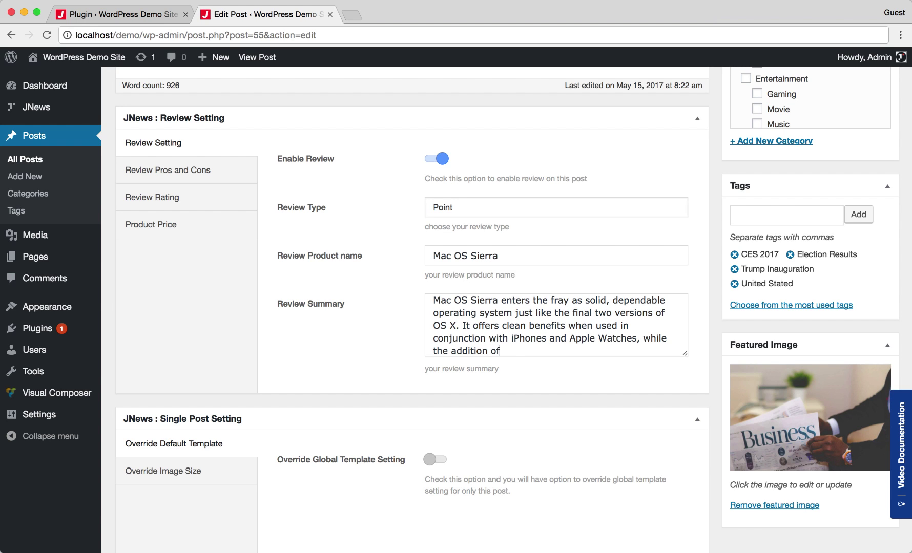
type(" Siri and iCloud Drive are boon f")
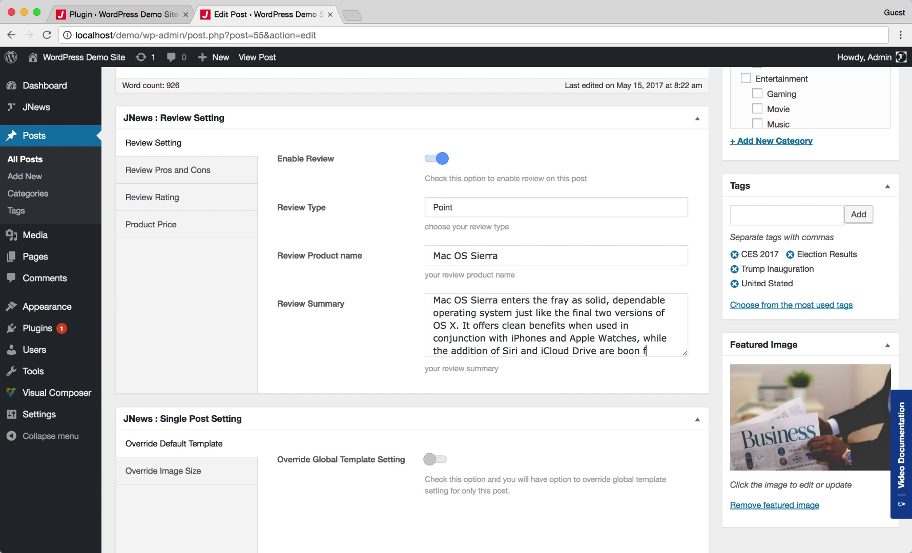
type("or working with files and retrieving")
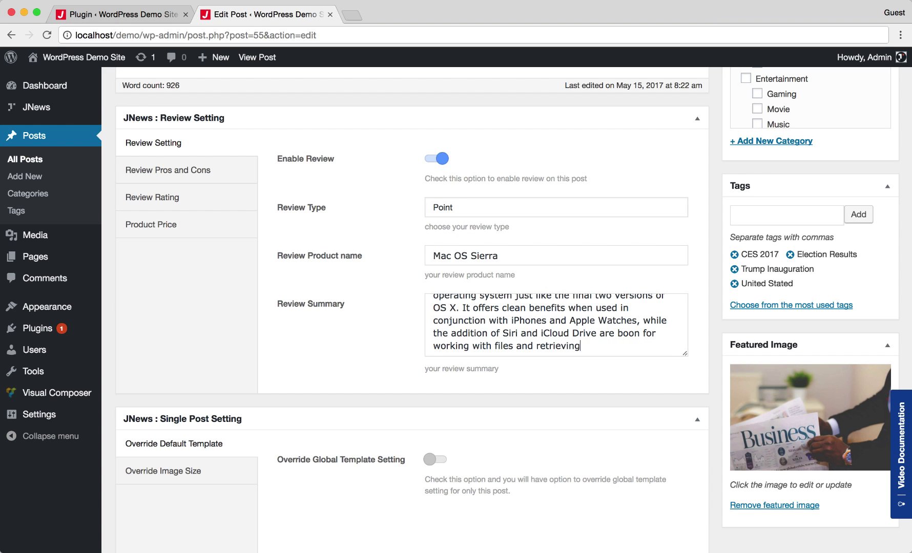
type(" information on the desktop.")
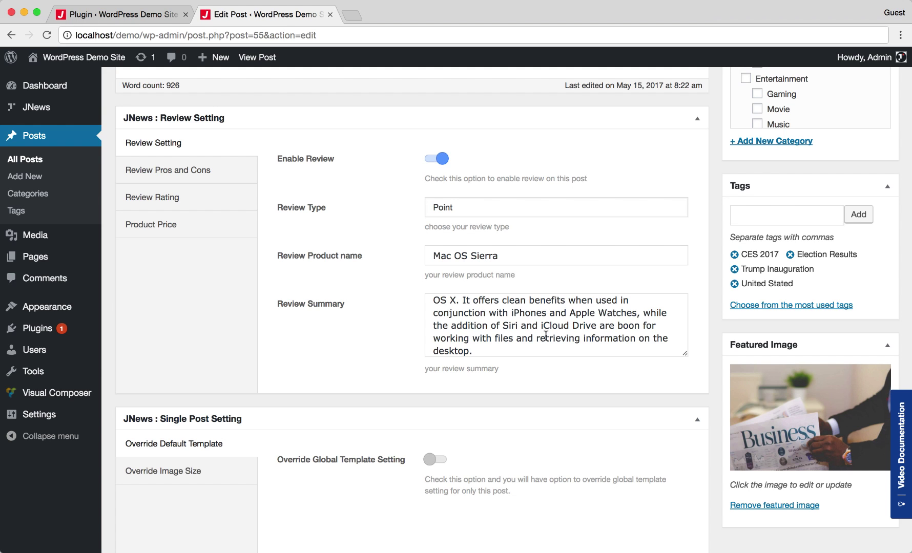
Step: Add three pros: Siri feels at home on the Mac, iCloud Drive challenges rivals, tabs make full screen viable
left_click(237, 173)
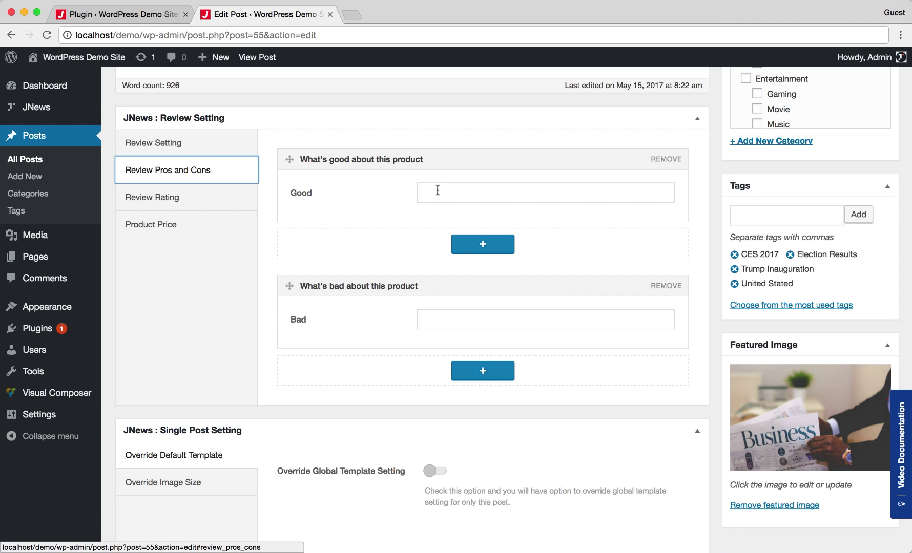
left_click(437, 190)
type("Siri feels at home on the Mac")
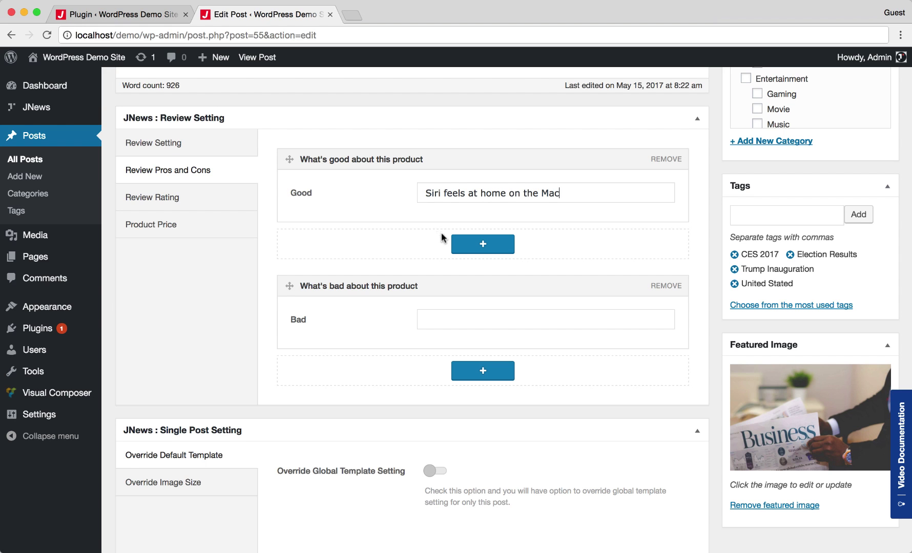
left_click(458, 244)
left_click(455, 266)
type("iCloud Drive can now challenge third-party offerings")
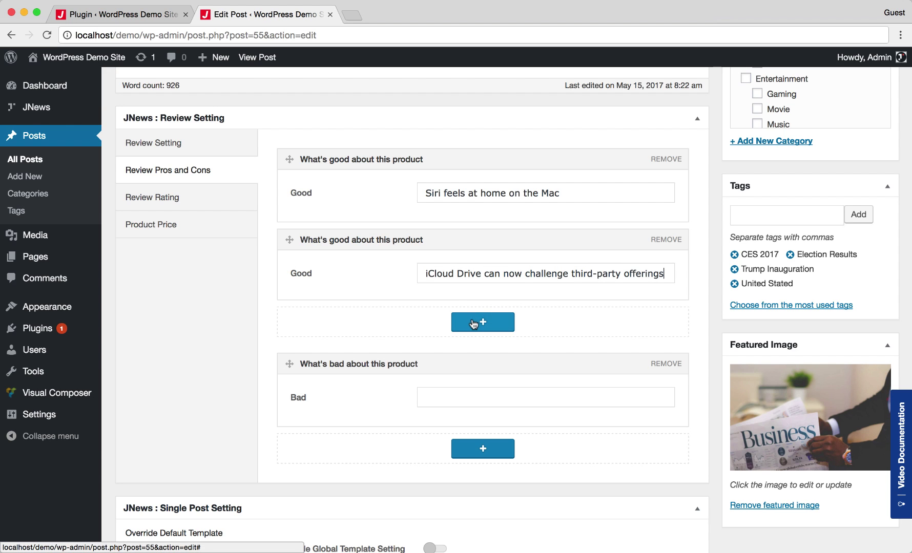
left_click(473, 324)
left_click(468, 348)
type("Tabs make working in full screen viable")
Step: Add three cons: ties users into Apple's ecosystem, requires iOS devices, still not very customizeable
scroll(483, 307, "down", 5)
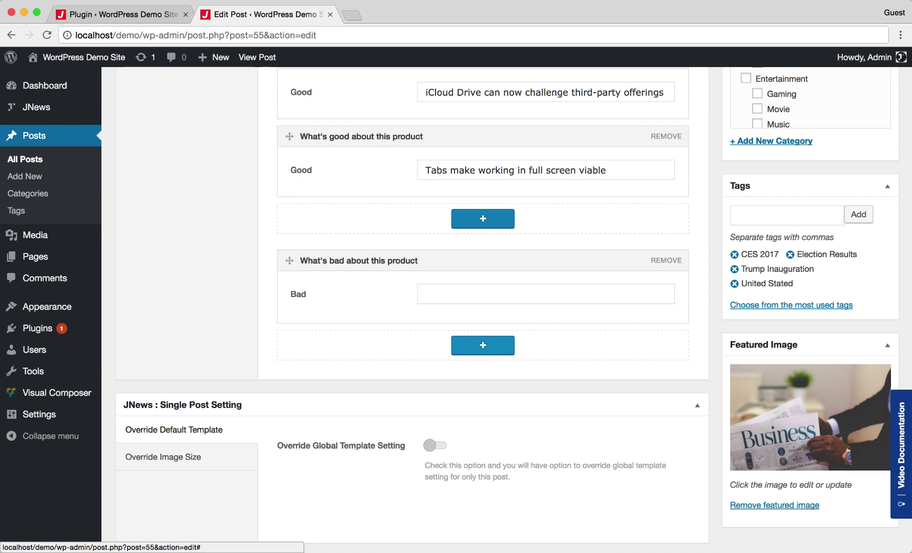
left_click(426, 287)
type("Ties users further into Apple's ecosystem")
left_click(464, 347)
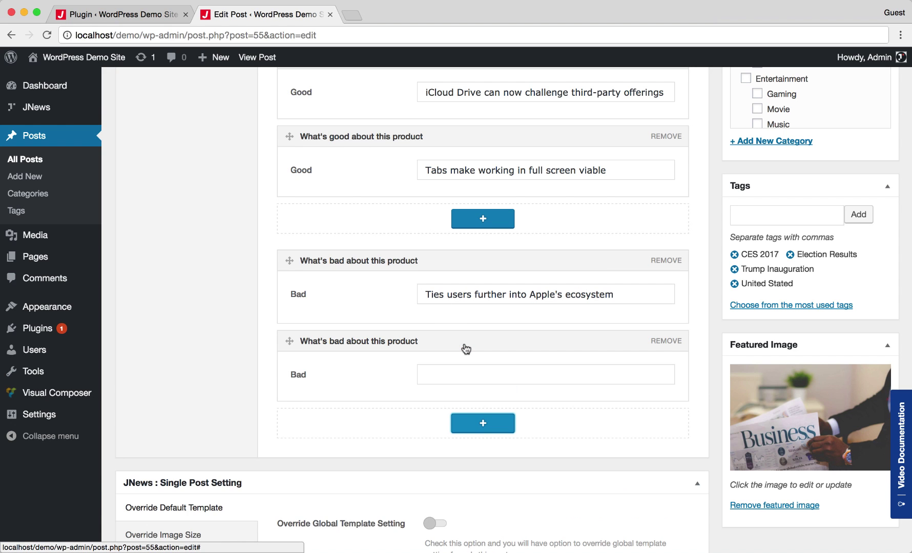
left_click(440, 376)
type("Requires iOS devices for full benefits")
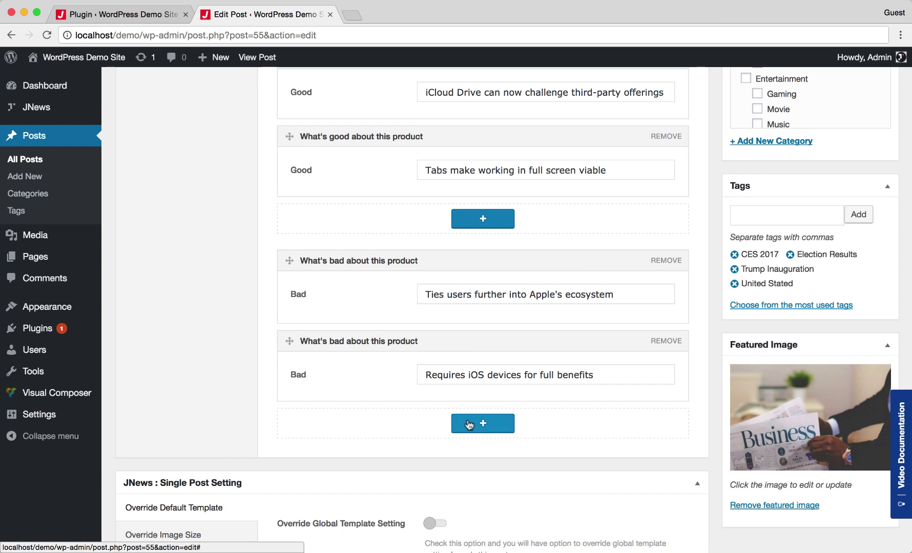
left_click(465, 424)
left_click(442, 453)
type("Still not very")
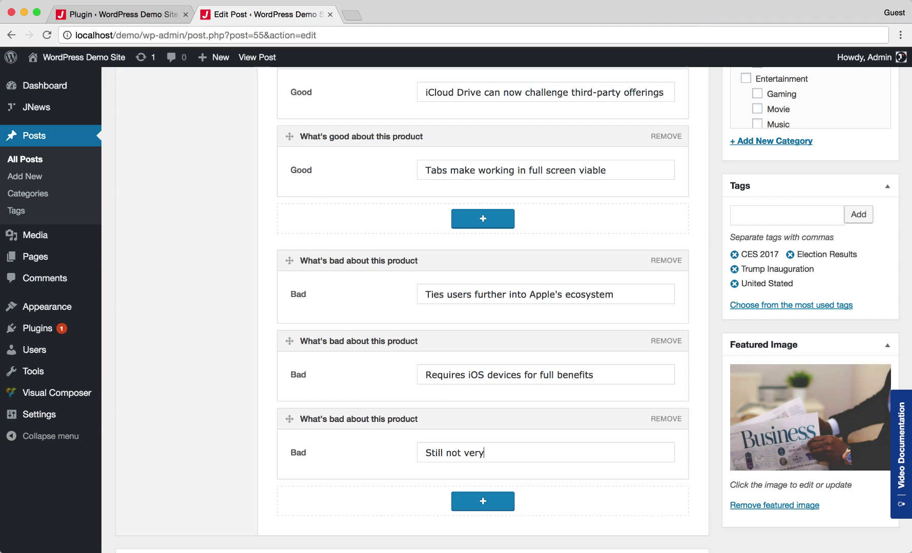
type(" customizeable")
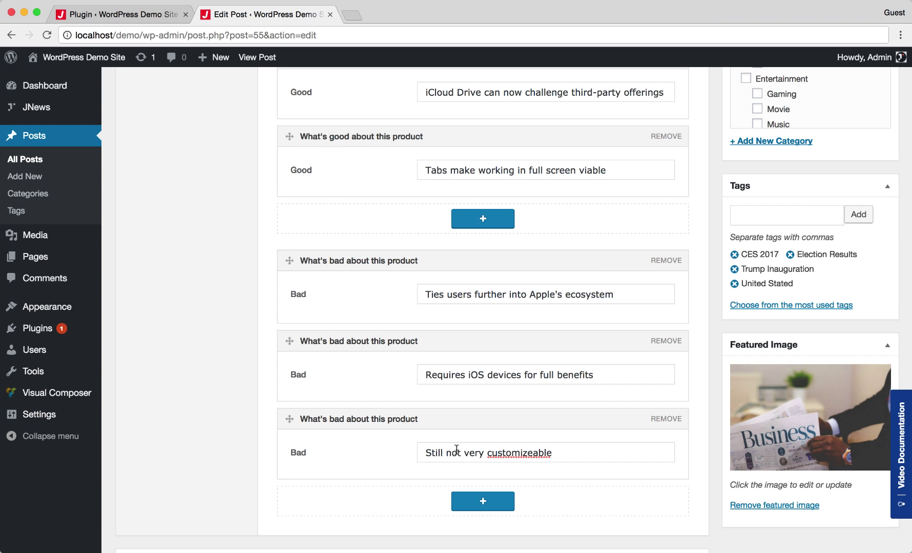
Step: Add review ratings Design 9 and Performance 8
scroll(457, 449, "up", 5)
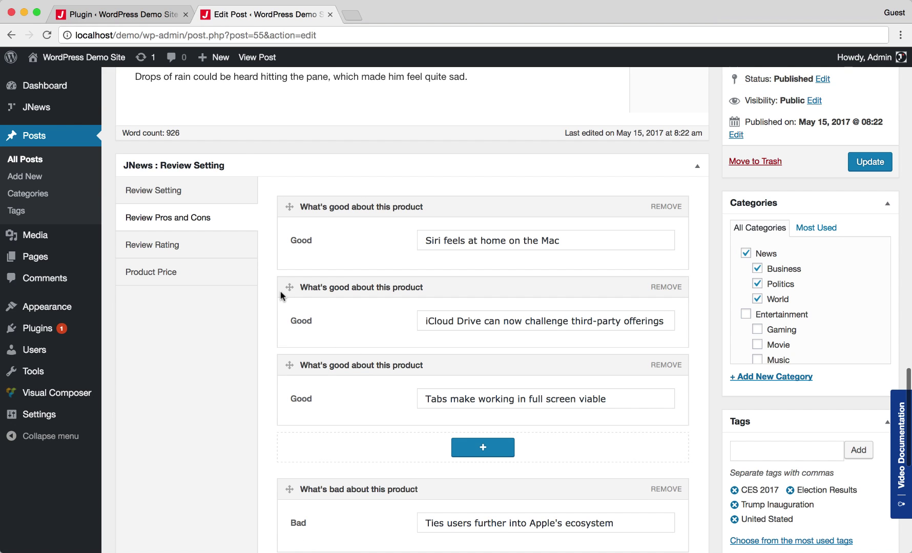
left_click(238, 245)
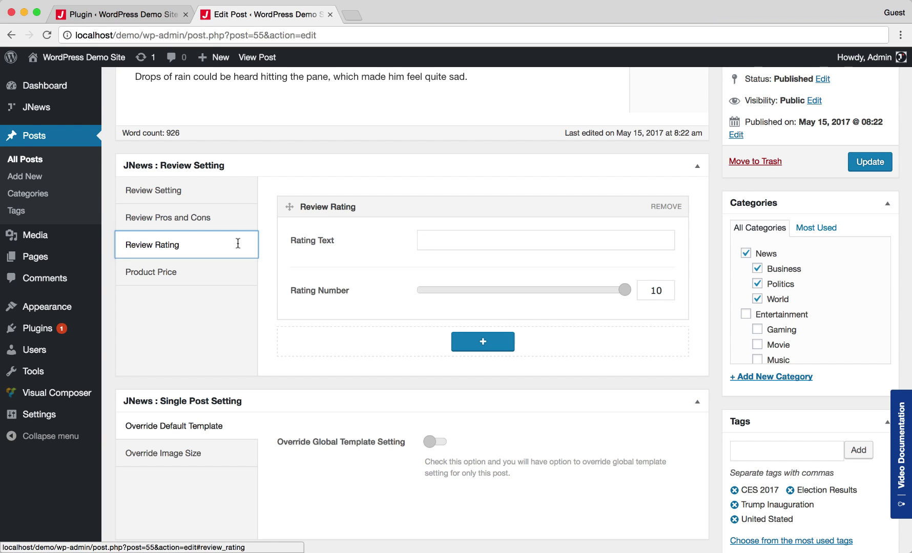
left_click(439, 235)
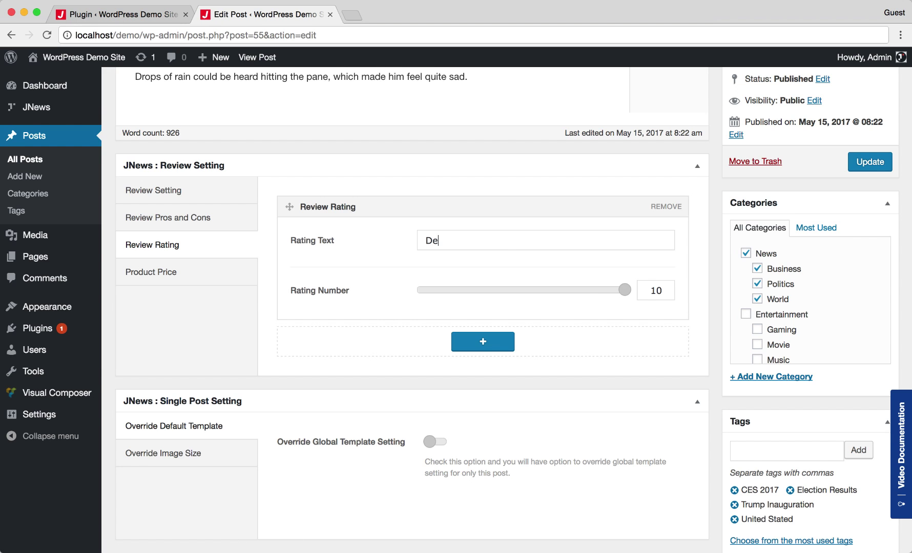
left_click(653, 294)
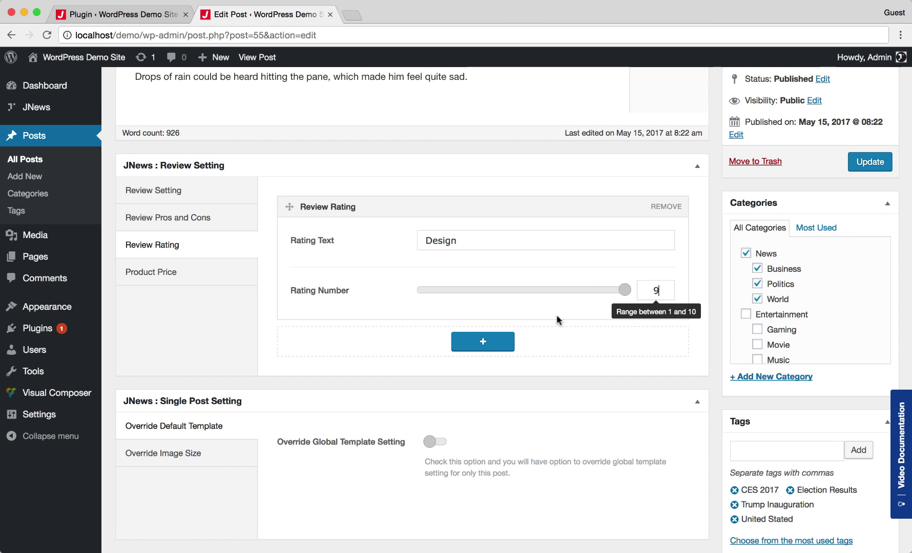
left_click(483, 342)
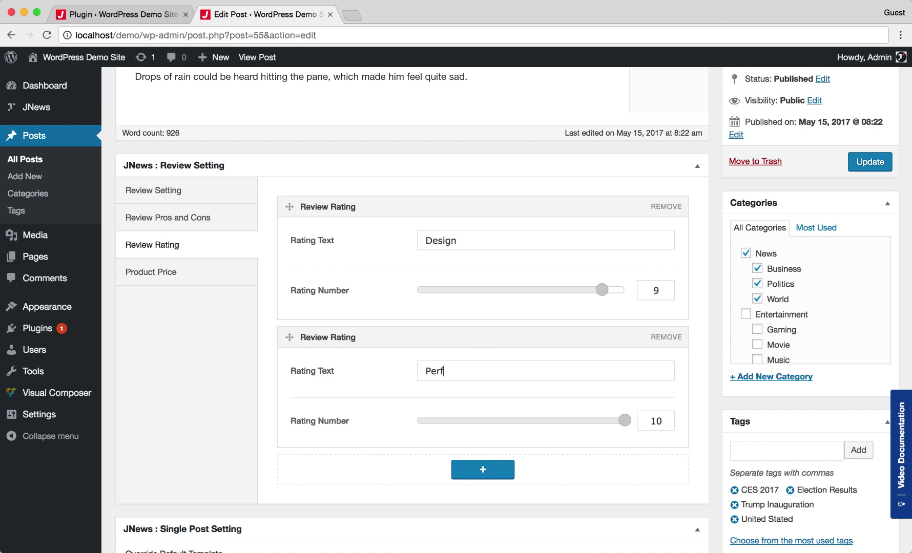
type("Performance")
double_click(656, 421)
type("8")
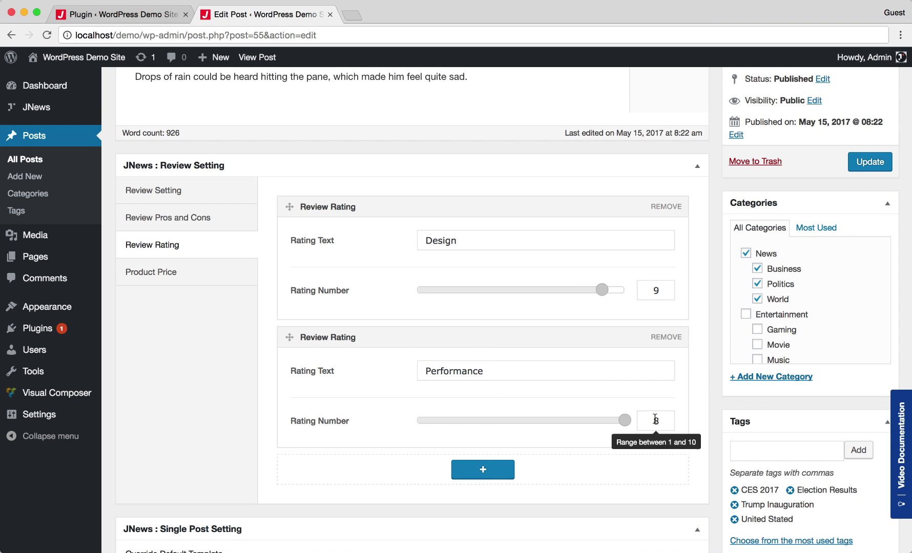
Step: Add rating rows Camera 7, Battery 8 and Price 10
left_click(497, 479)
type("Camera")
left_click(551, 445)
left_click(494, 494)
left_click(478, 412)
type("Battery")
left_click(609, 454)
left_click(580, 454)
left_click(495, 503)
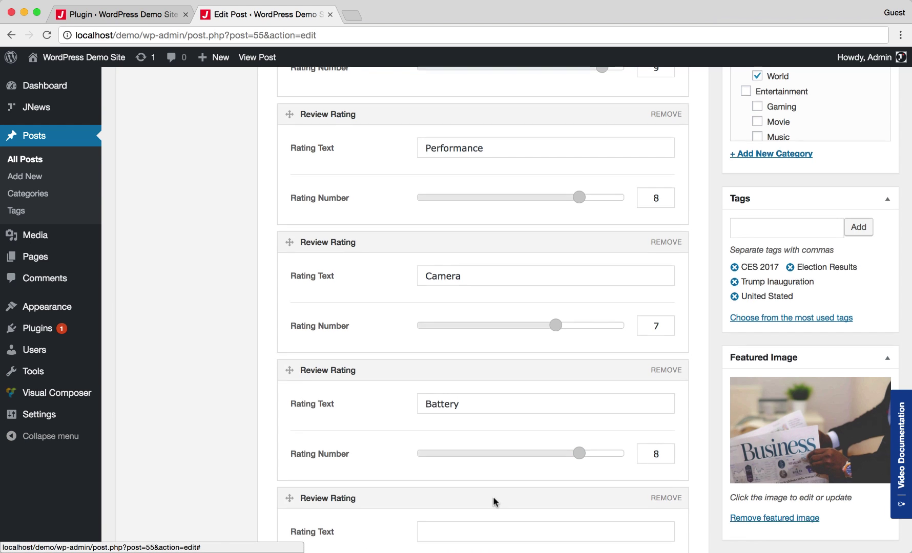
left_click(471, 418)
type("Price")
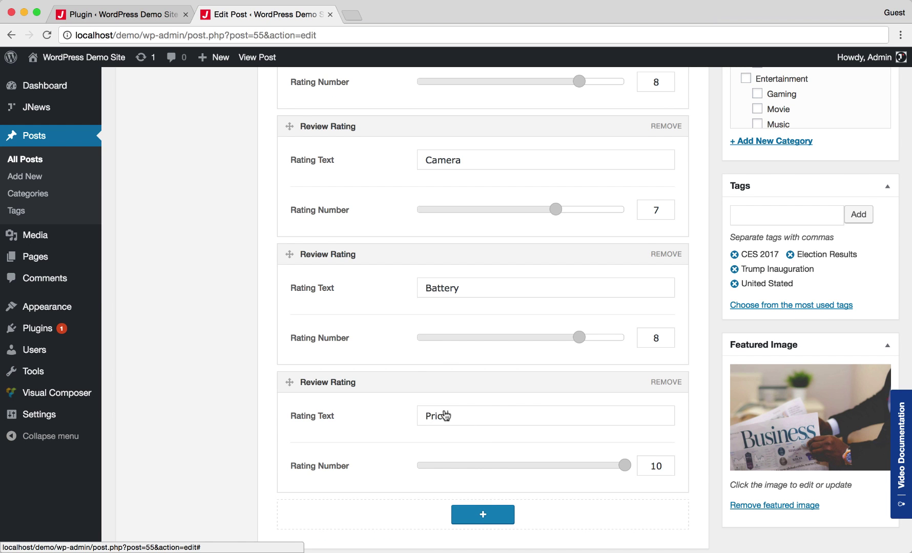
scroll(412, 376, "up", 10)
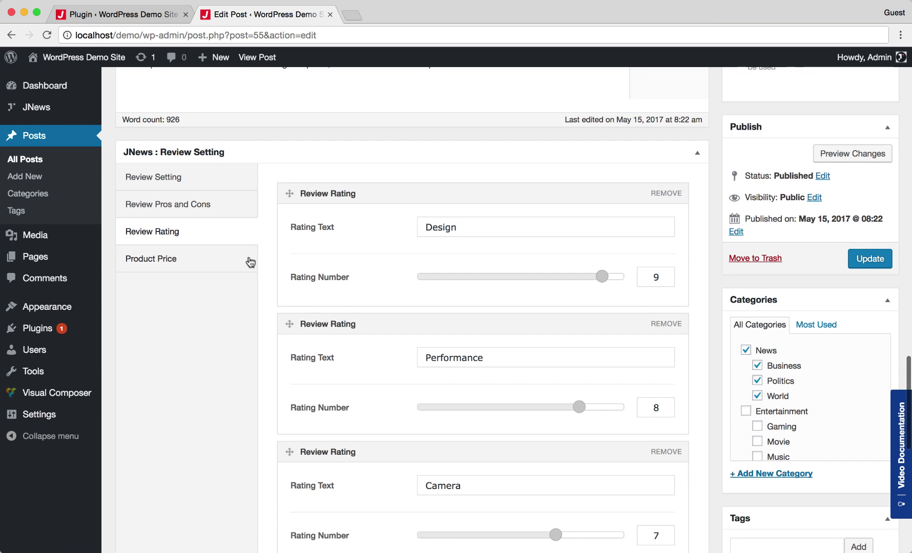
Step: Add the first product price: Amazon at 999
left_click(246, 258)
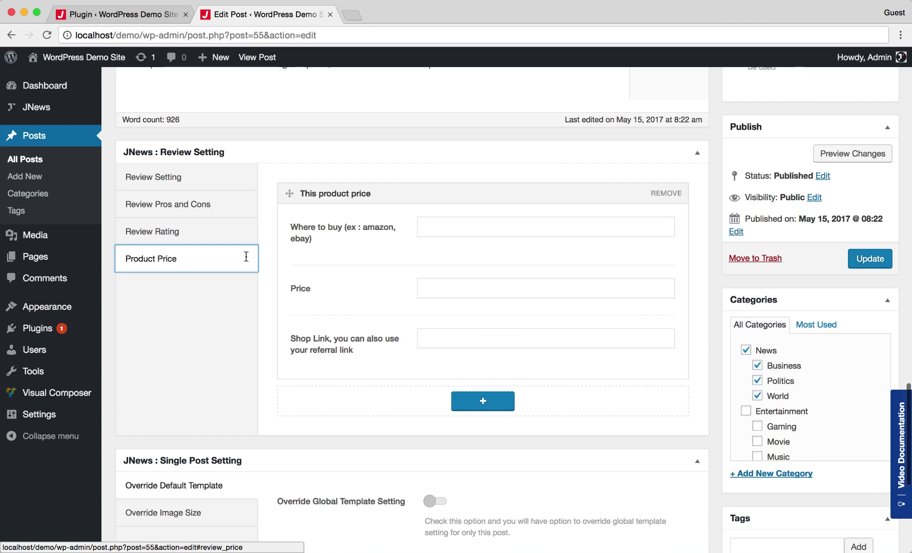
left_click(438, 223)
type("A")
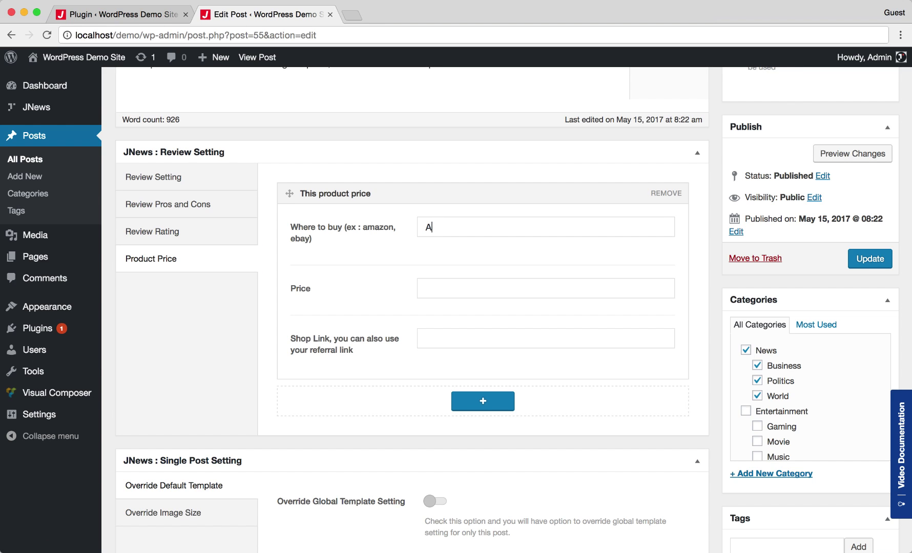
type("mazon")
left_click(464, 291)
type("999")
Step: Add a second product price: Ebay at 998 with shop link #
left_click(496, 397)
scroll(495, 395, "down", 3)
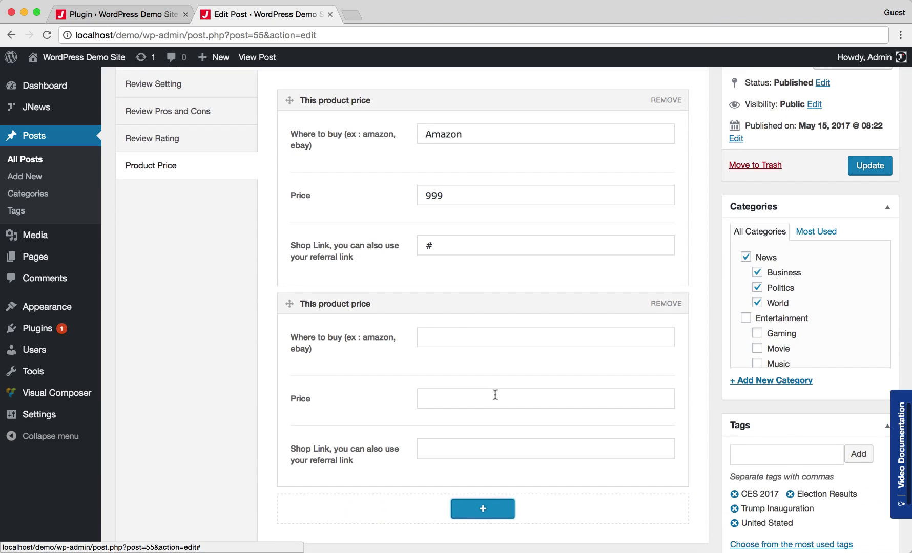
left_click(475, 337)
type("Ebay")
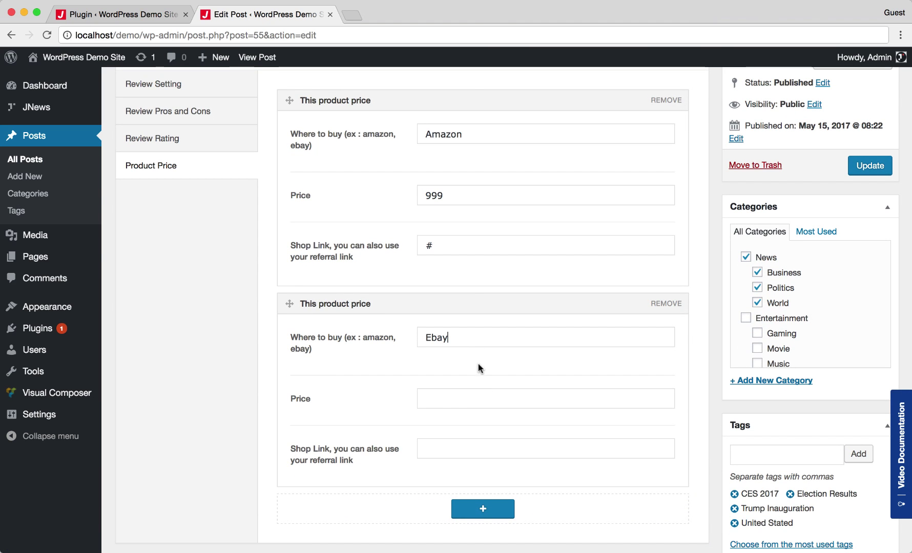
left_click(465, 400)
type("998")
left_click(477, 452)
type("#")
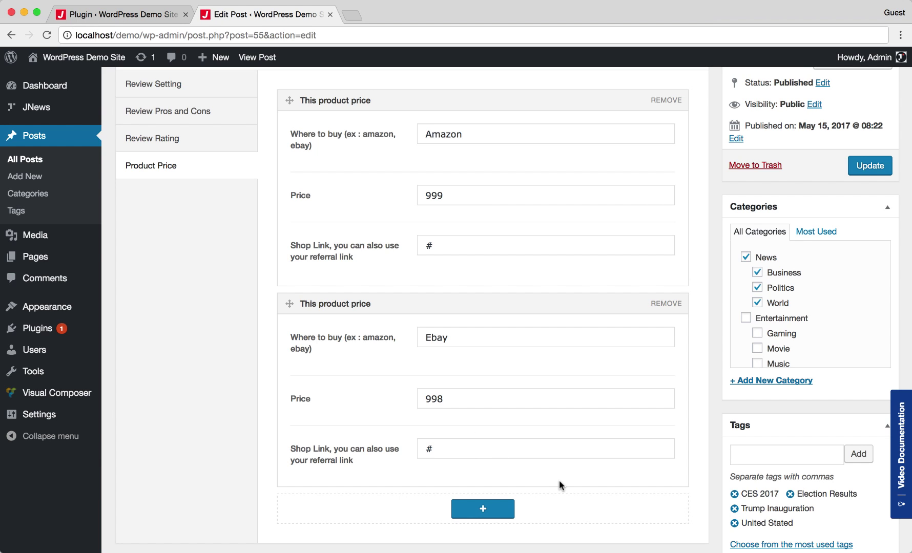
Step: Update the post and view it on the live site
left_click(861, 170)
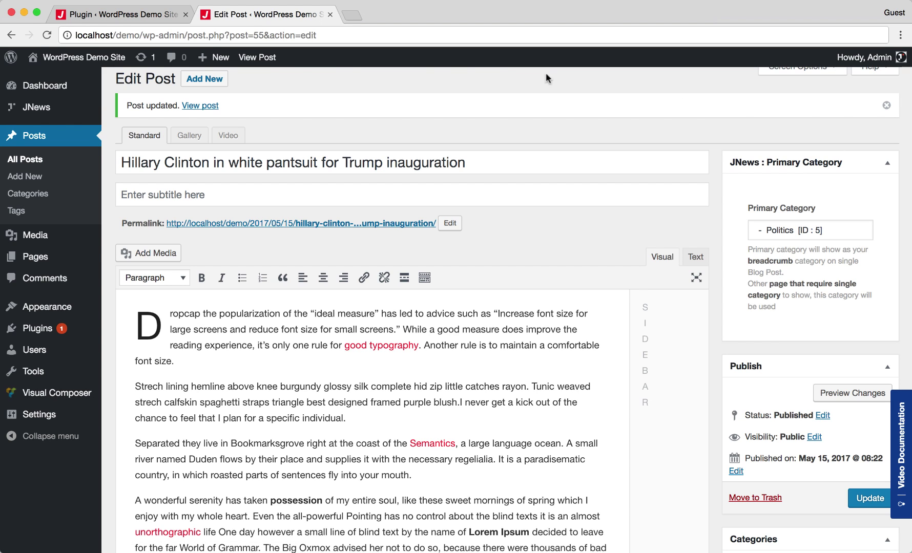
left_click(263, 62)
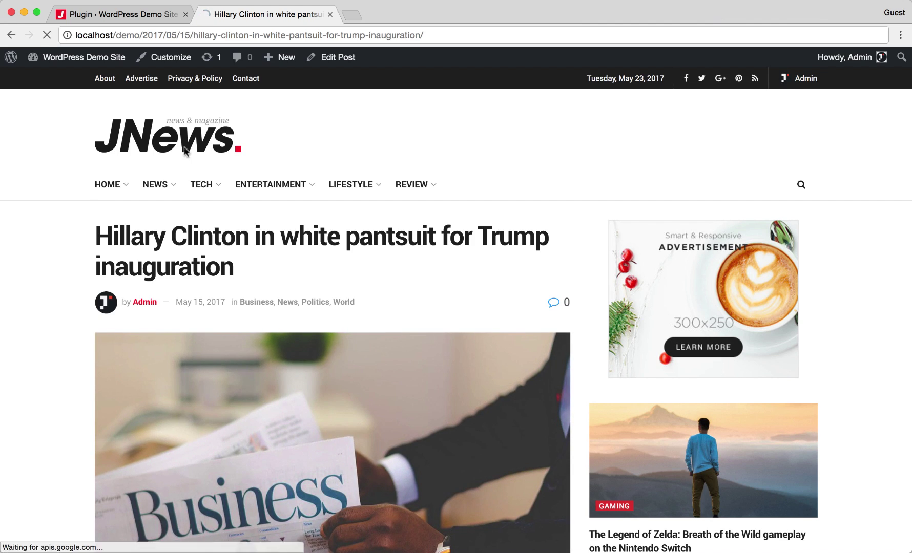
scroll(59, 298, "down", 3)
scroll(58, 298, "down", 10)
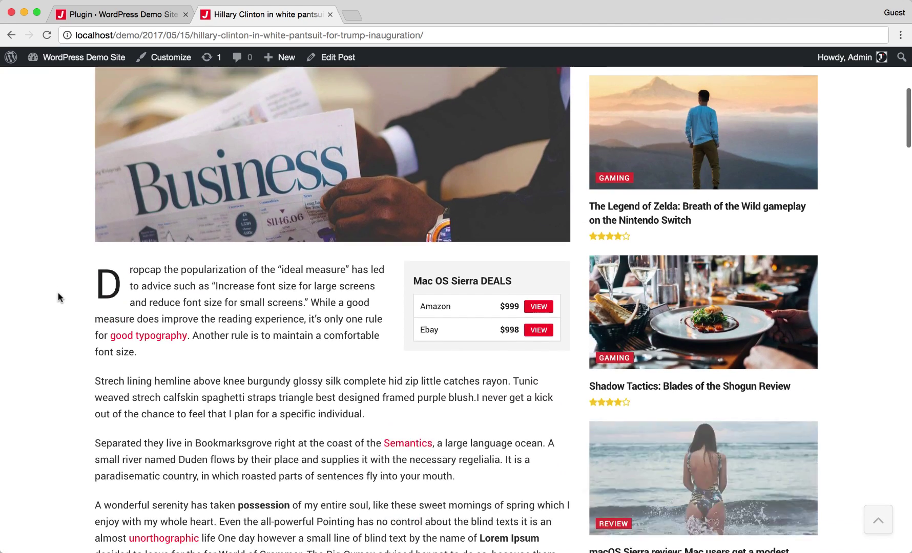
scroll(58, 297, "down", 15)
scroll(58, 297, "down", 8)
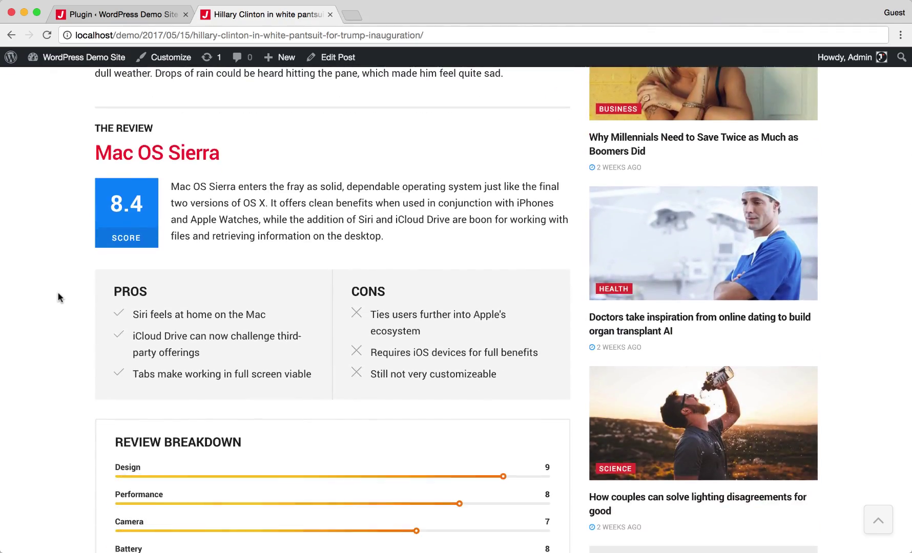
scroll(58, 297, "down", 4)
scroll(58, 294, "down", 2)
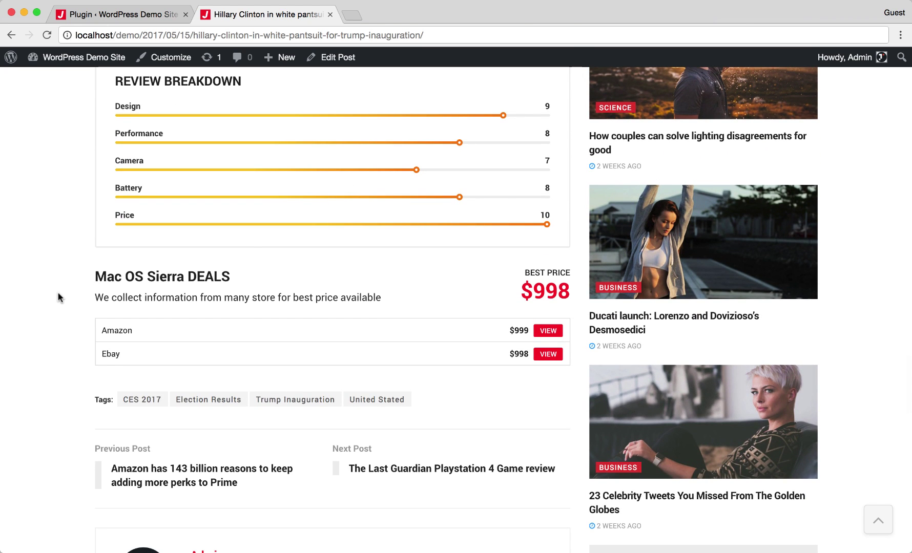